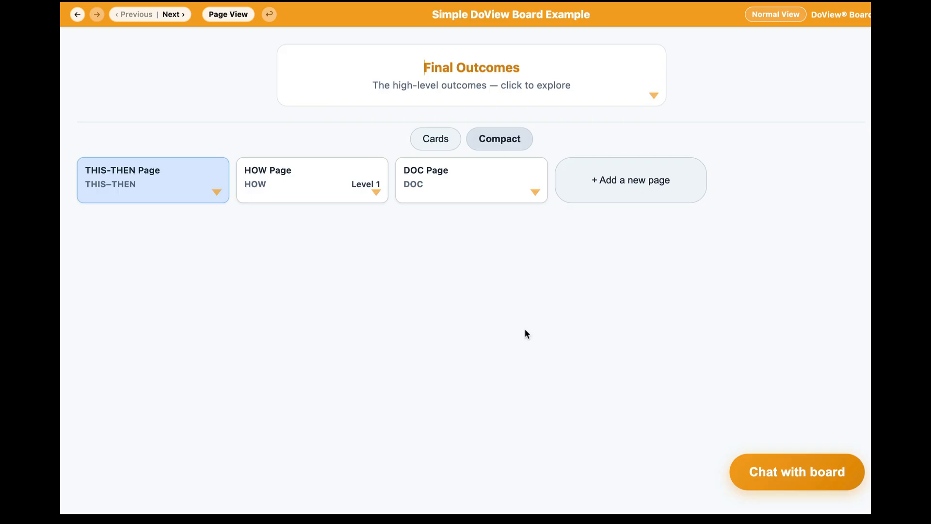
Open the DOC Page, read through the 20 questions DoView Boards answer, and return to the overview
left_click(471, 175)
scroll(521, 330, "down", 2)
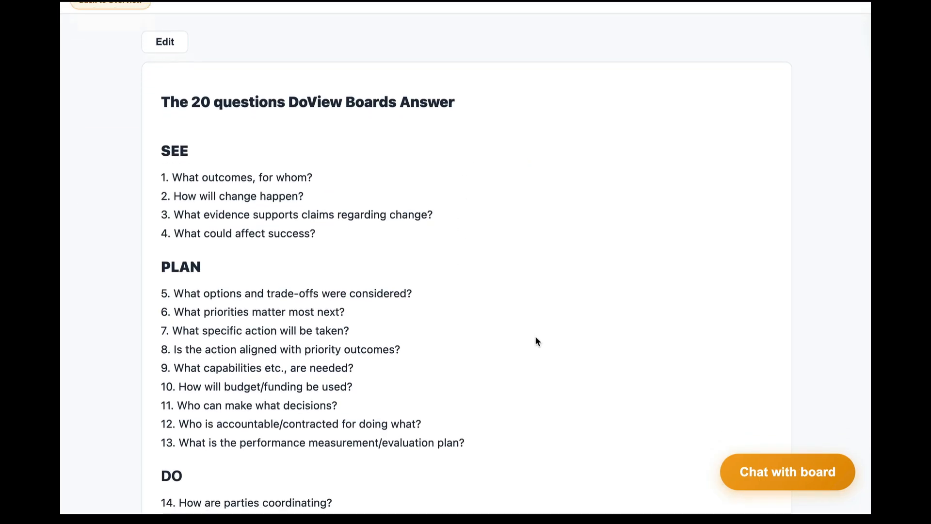
scroll(538, 343, "down", 2)
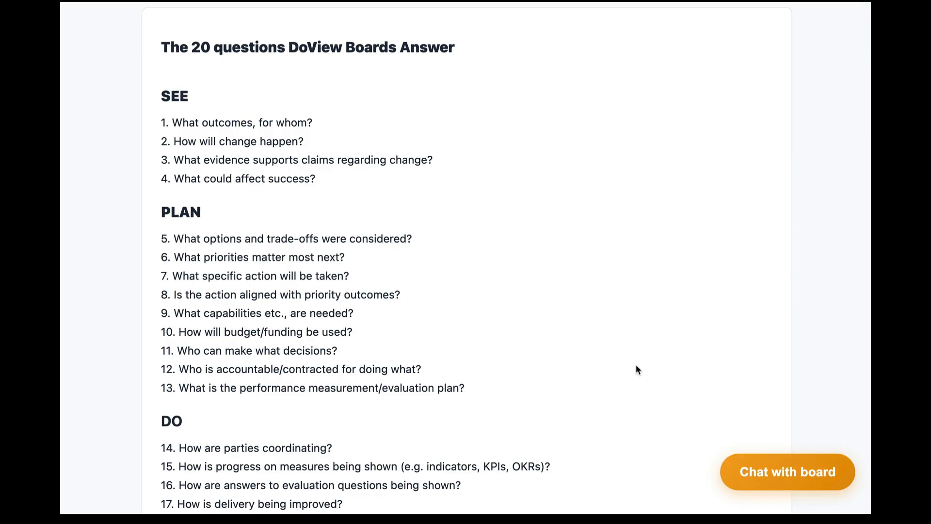
scroll(635, 370, "down", 1)
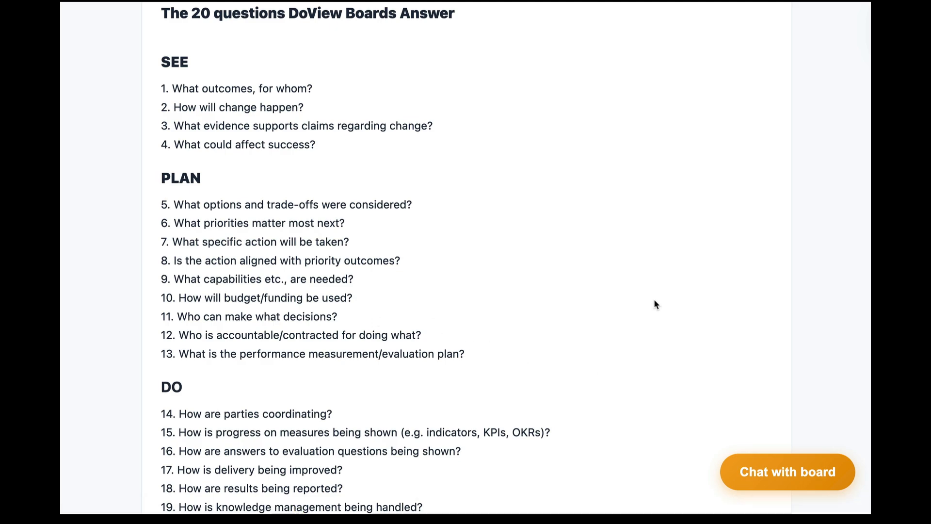
scroll(652, 299, "down", 2)
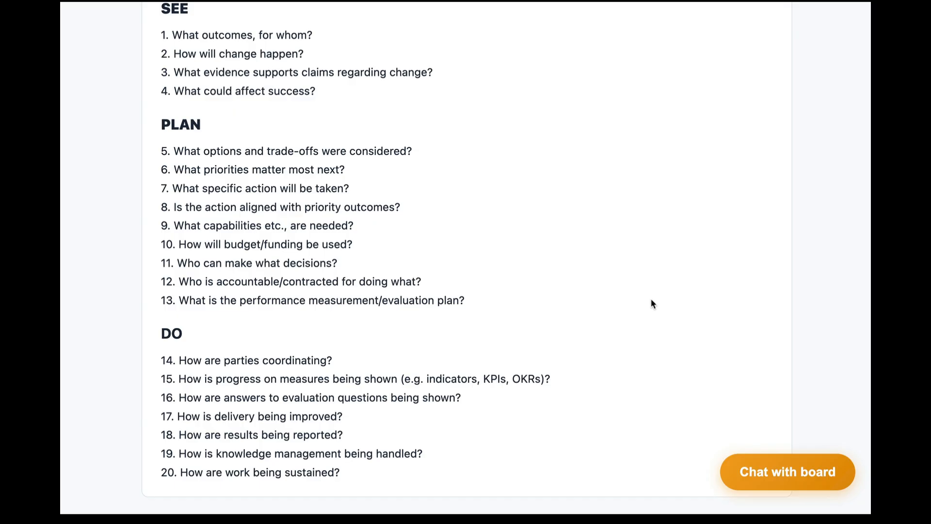
scroll(646, 301, "up", 5)
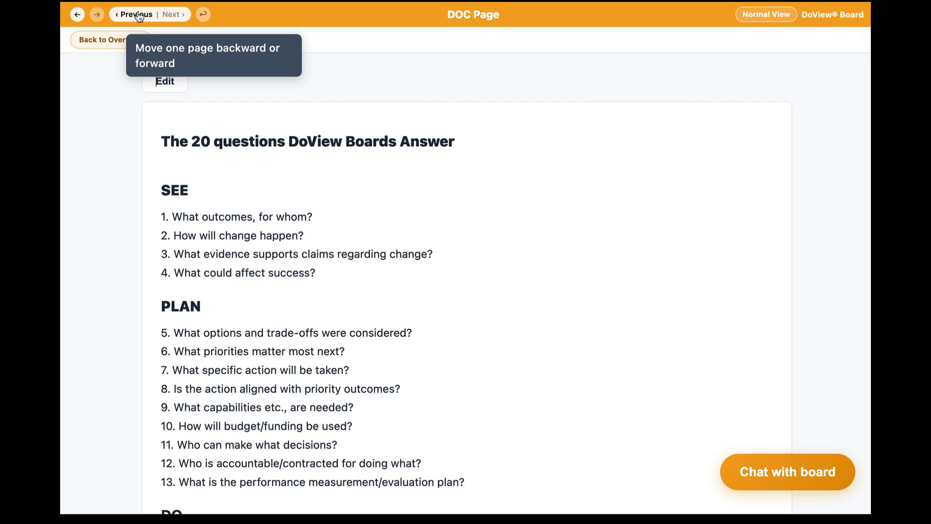
left_click(116, 46)
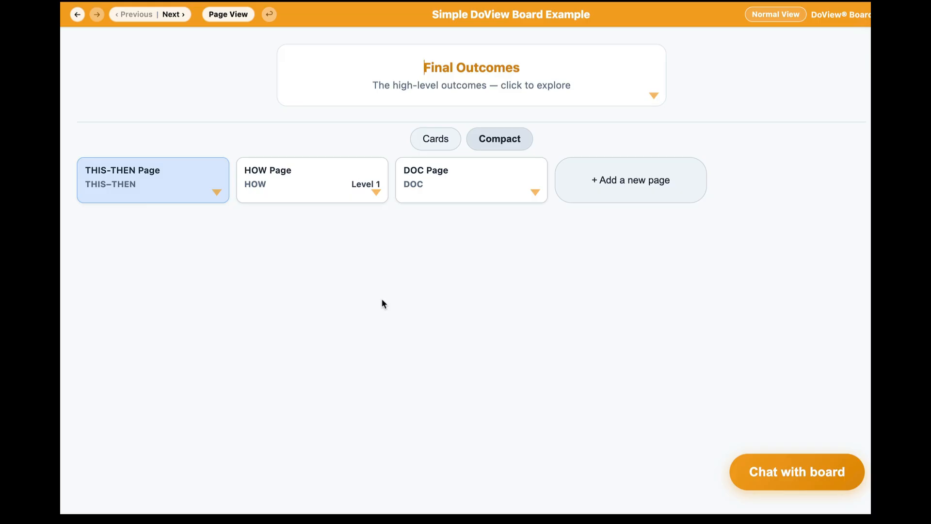
View the Final Outcomes page from the overview and check which page types can be added, without adding one
left_click(469, 72)
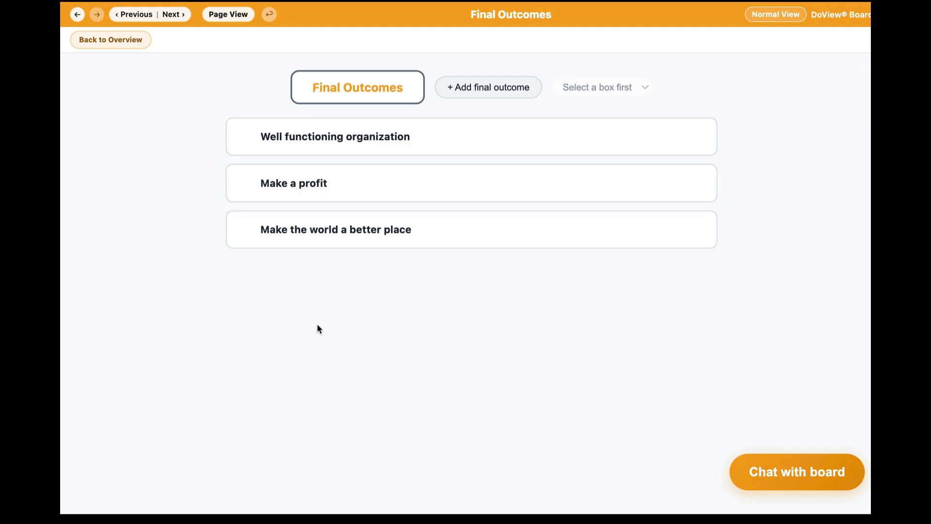
left_click(125, 41)
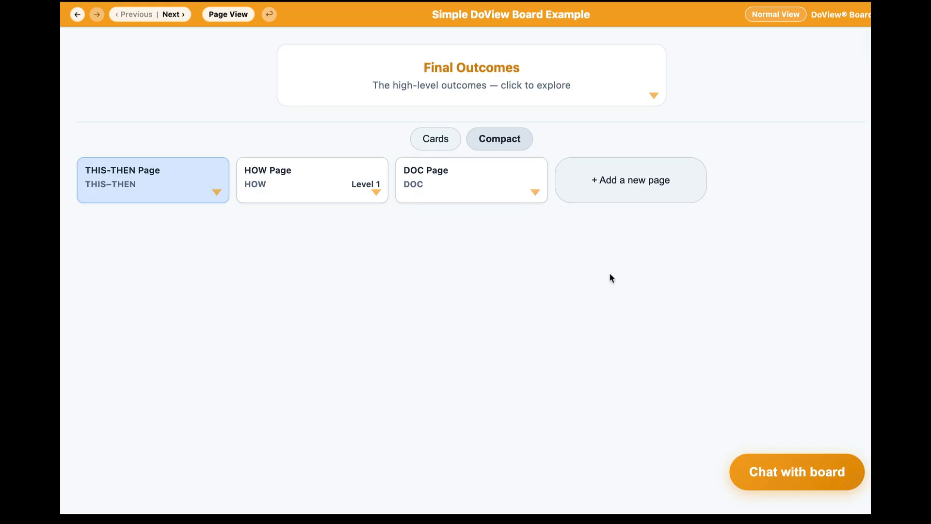
left_click(640, 189)
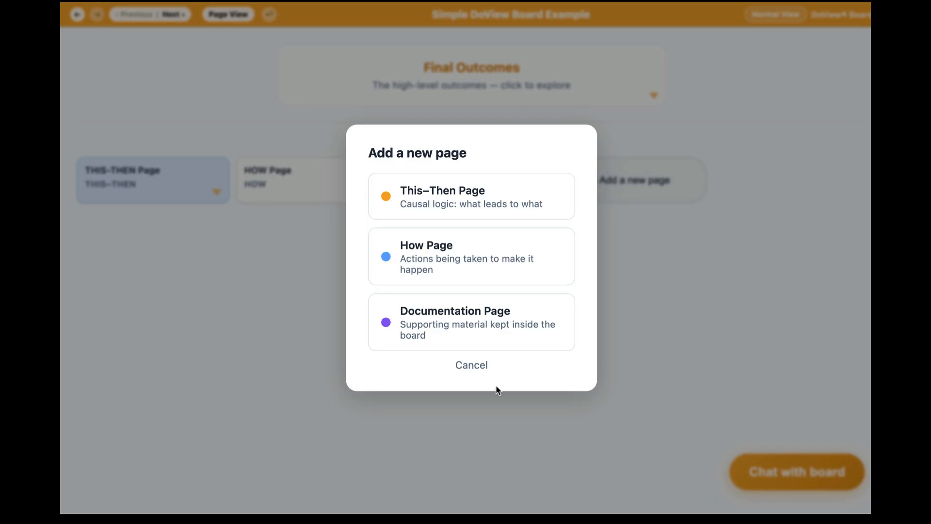
left_click(474, 368)
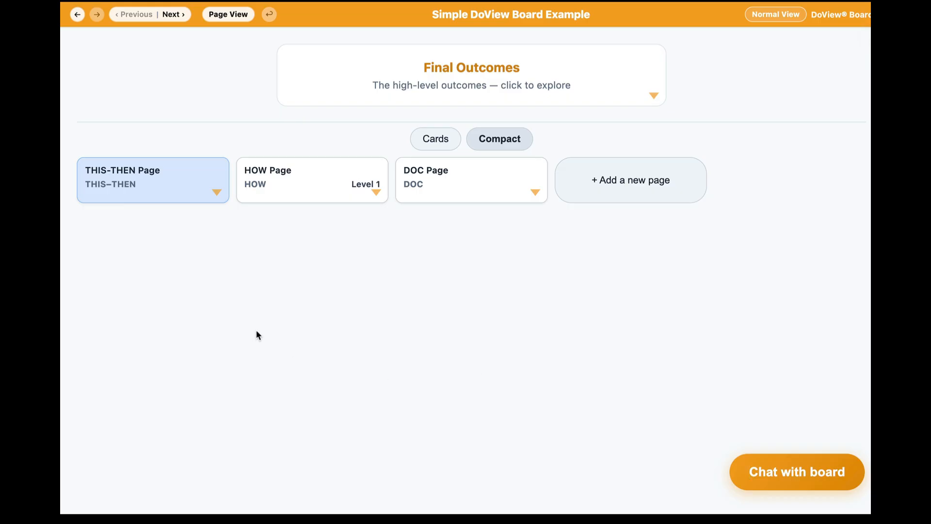
Open the THIS-THEN Page, review its view settings without changing them, and return to the overview
left_click(173, 173)
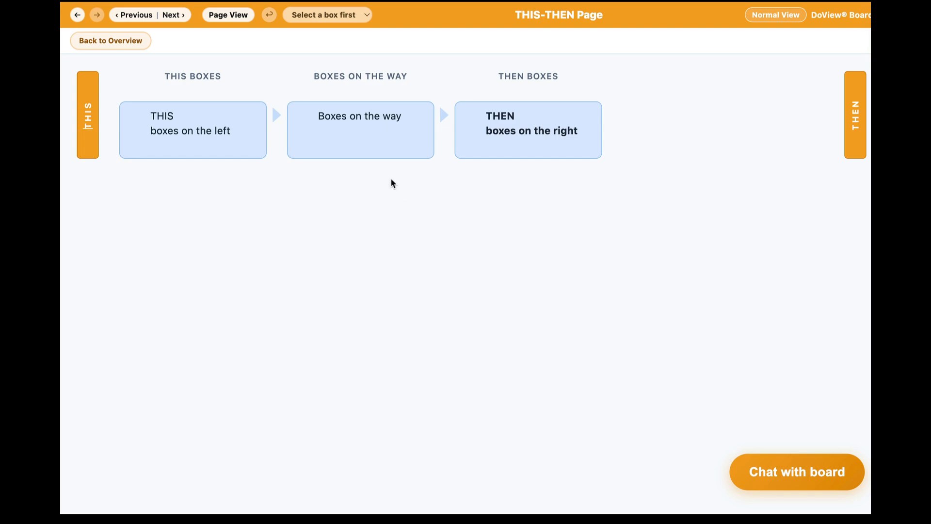
left_click(269, 15)
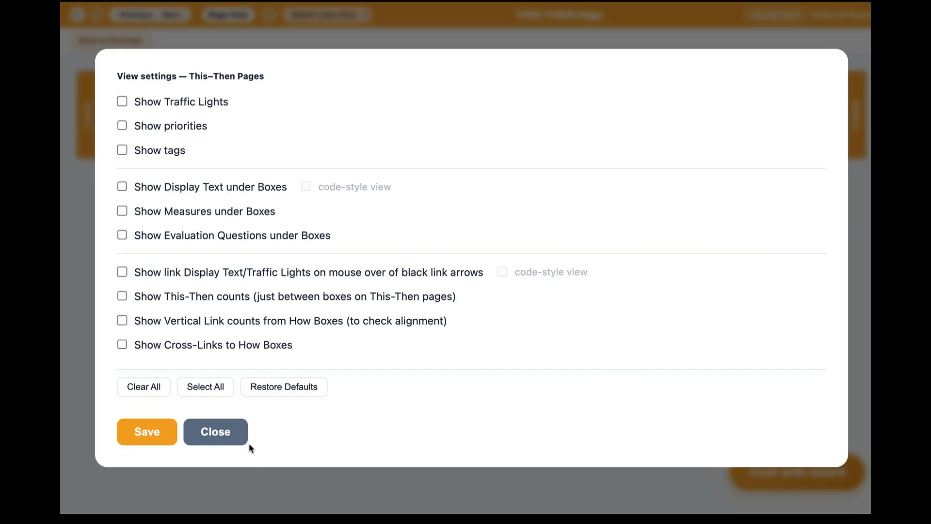
left_click(217, 431)
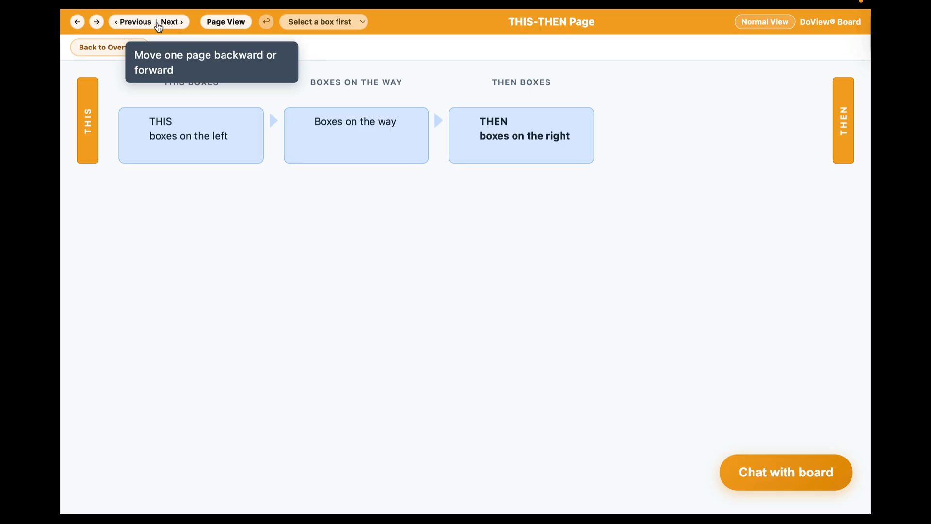
left_click(110, 53)
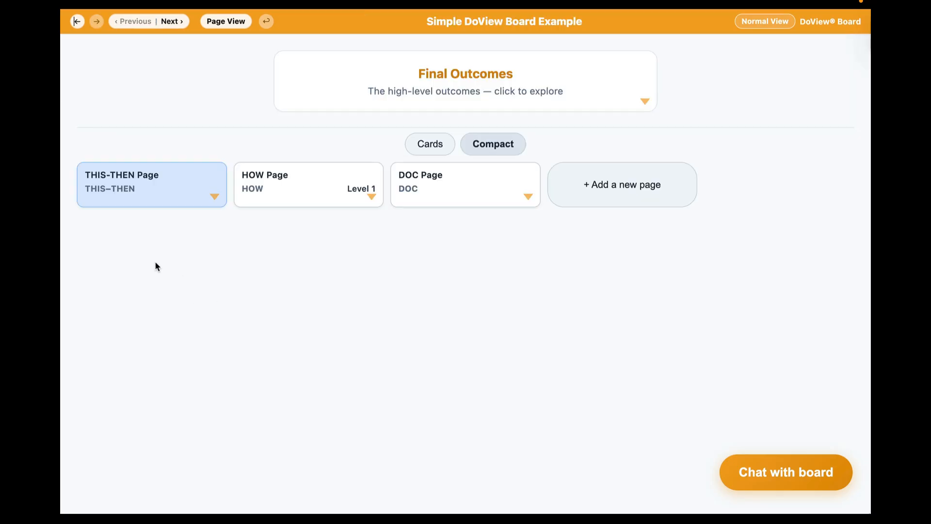
View the HOW Page's action boxes and go back to the board overview
left_click(294, 187)
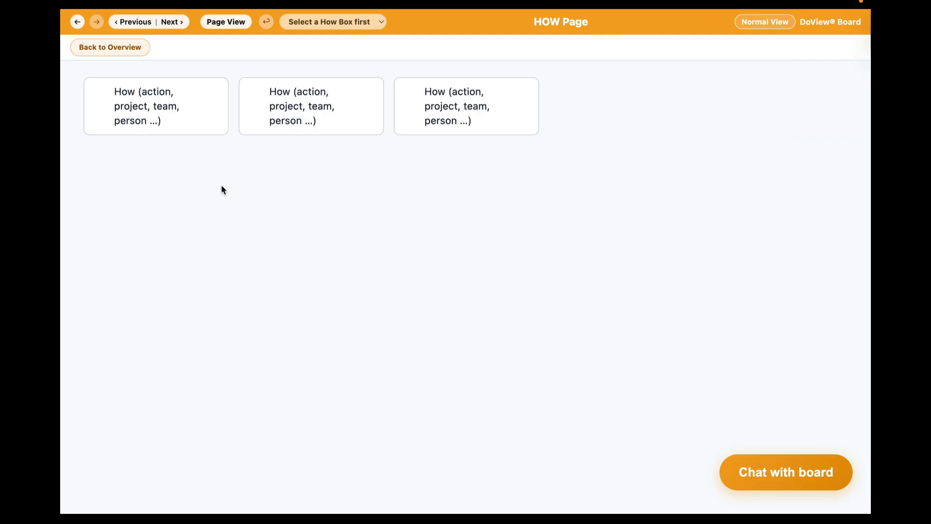
left_click(121, 51)
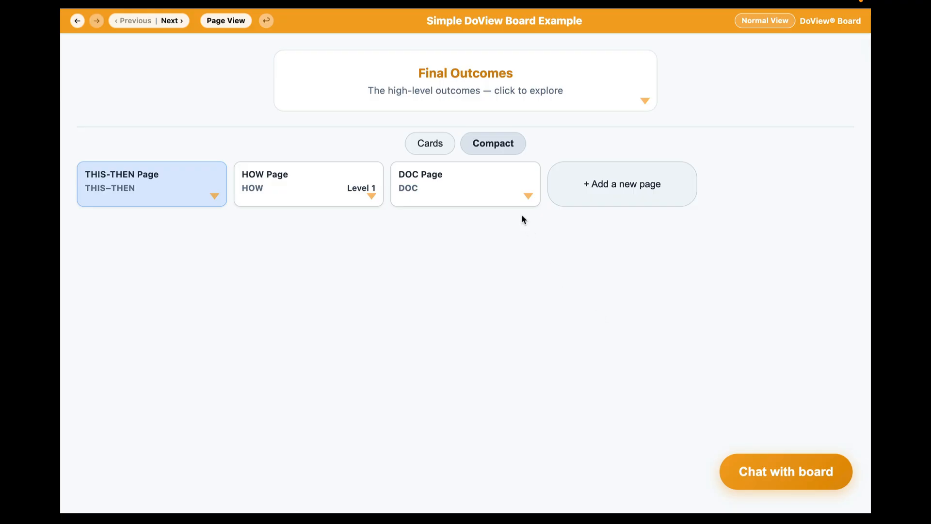
Show the overview pages in the Cards layout and switch the board to Normal View
left_click(435, 146)
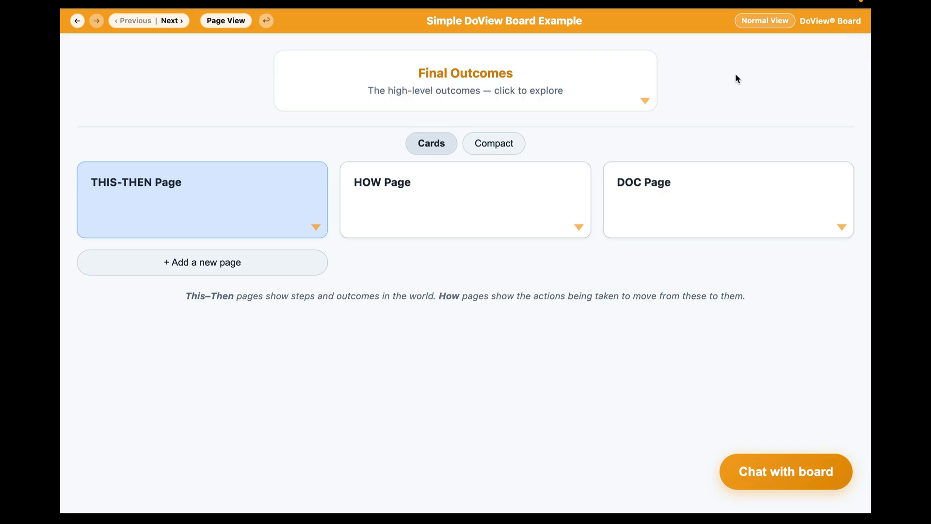
left_click(764, 25)
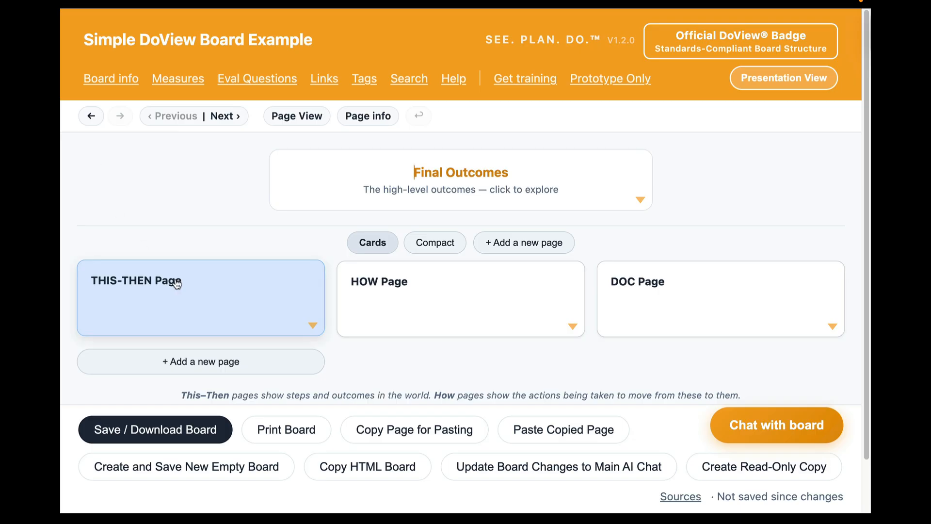
Open the THIS-THEN Page and review the box actions available for the "THIS boxes on the left" box, applying none
left_click(199, 293)
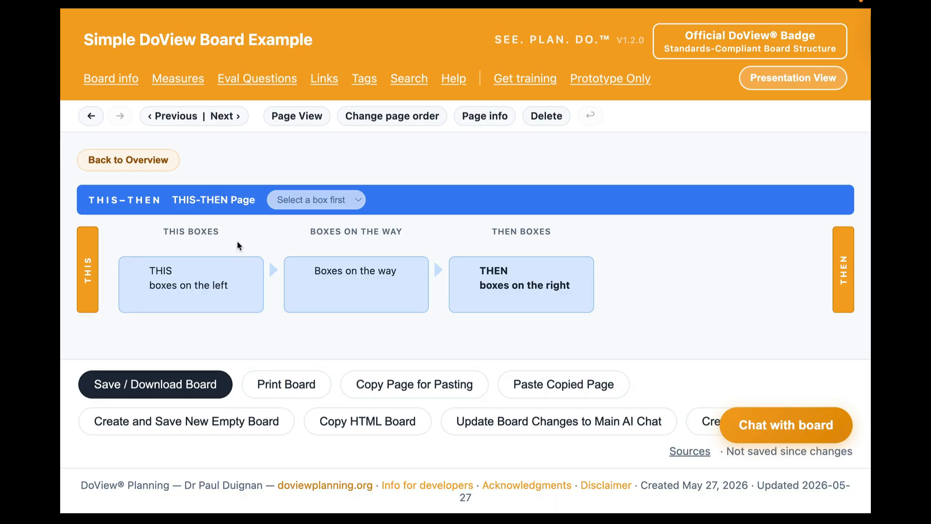
left_click(214, 279)
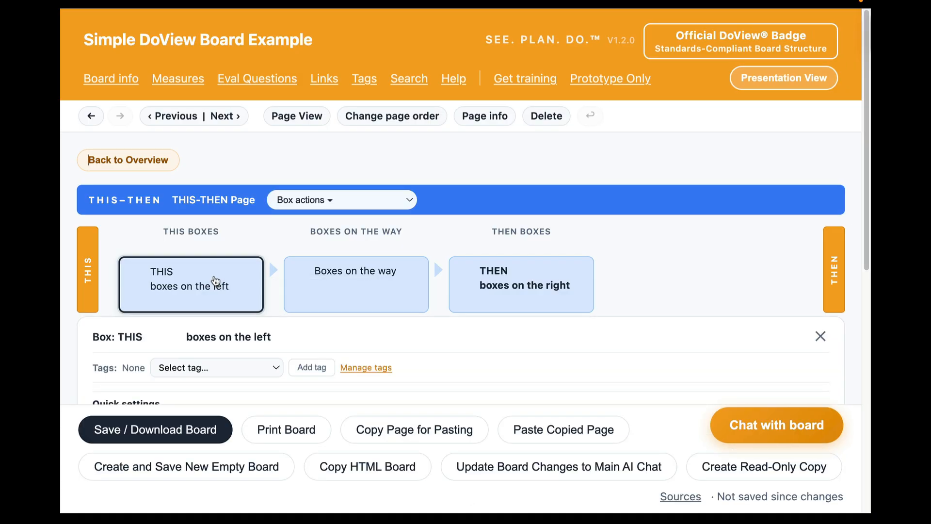
left_click(328, 202)
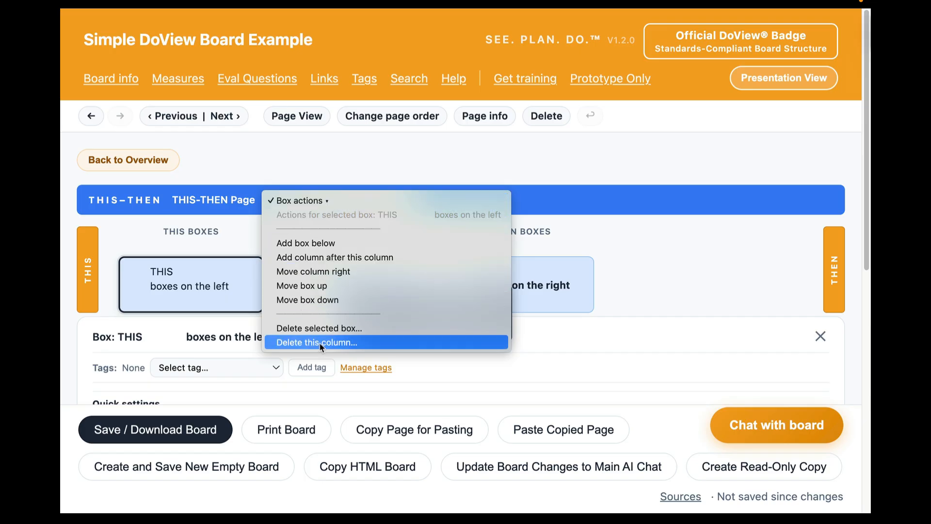
left_click(633, 249)
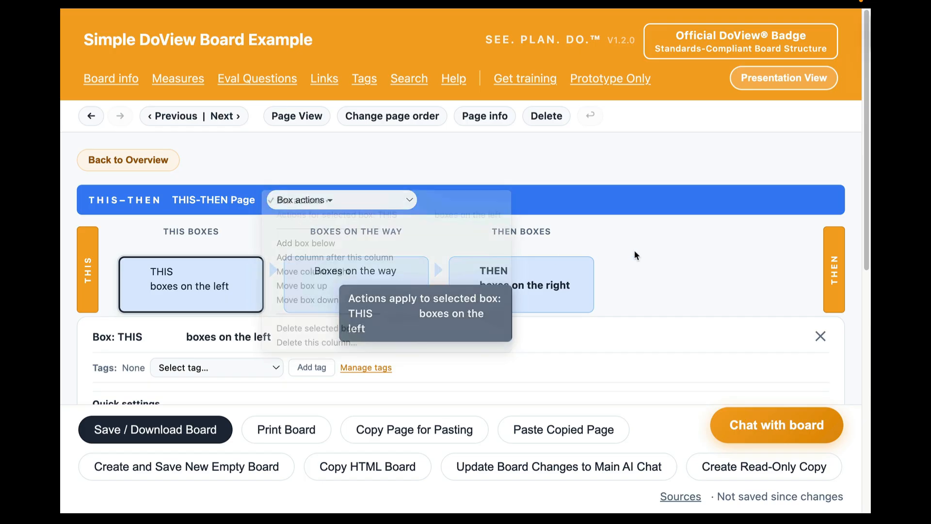
left_click(647, 261)
Examine the full details of the "THIS boxes on the left" box, from tags and quick settings to notes, measures and evaluation questions
left_click(227, 290)
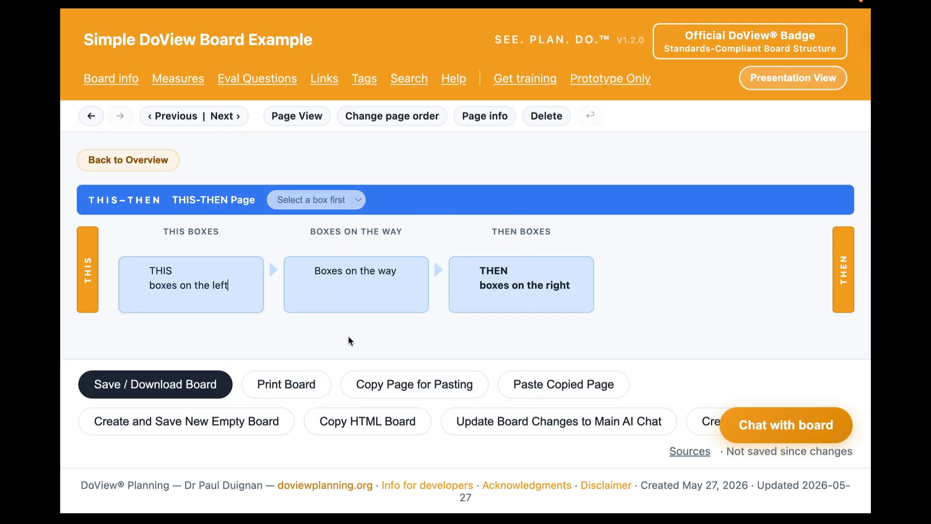
scroll(519, 422, "down", 5)
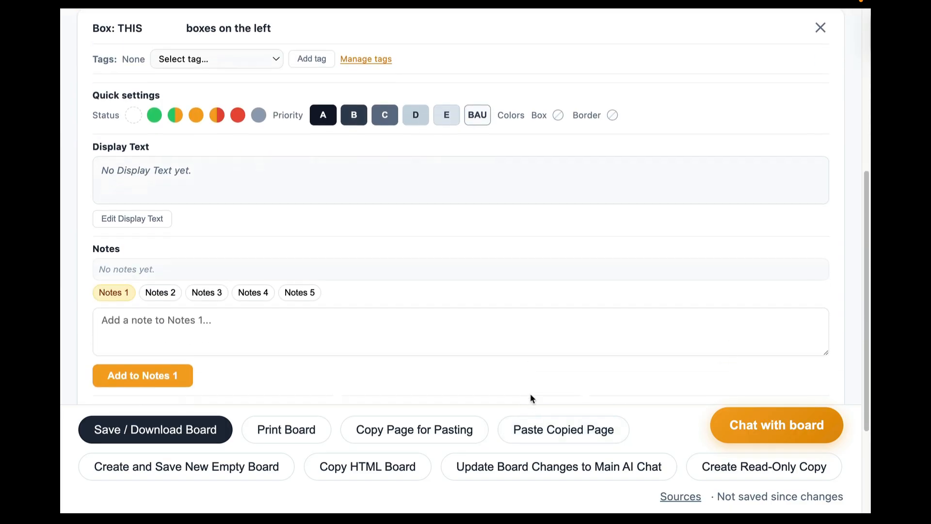
scroll(530, 394, "up", 6)
scroll(529, 389, "down", 10)
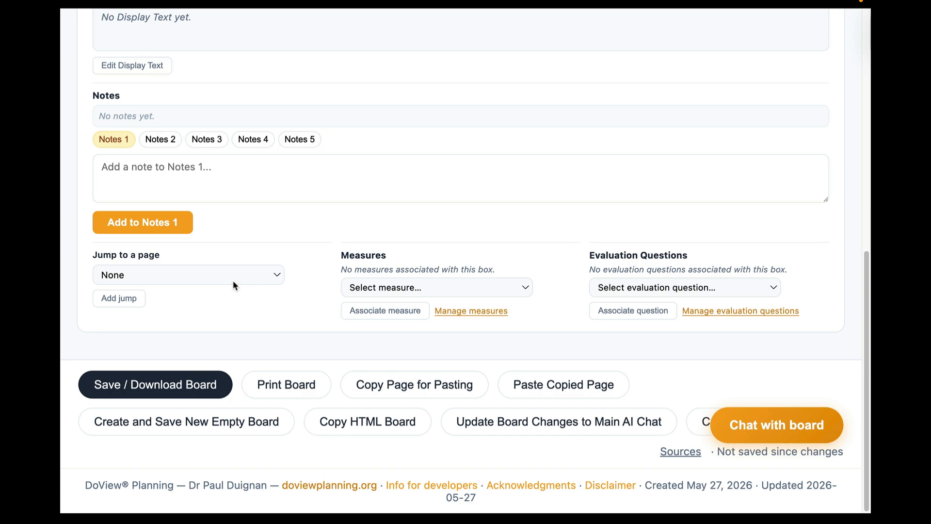
scroll(273, 171, "up", 1)
scroll(274, 171, "up", 10)
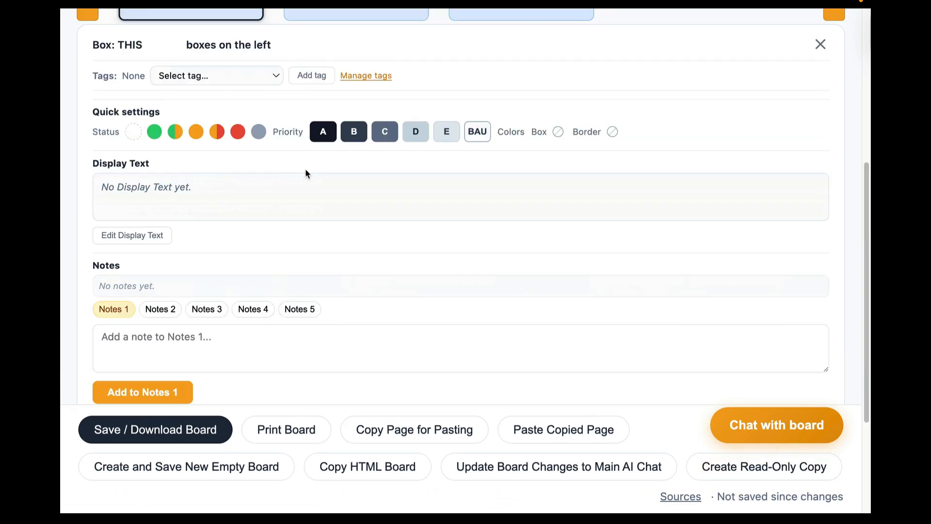
left_click(644, 248)
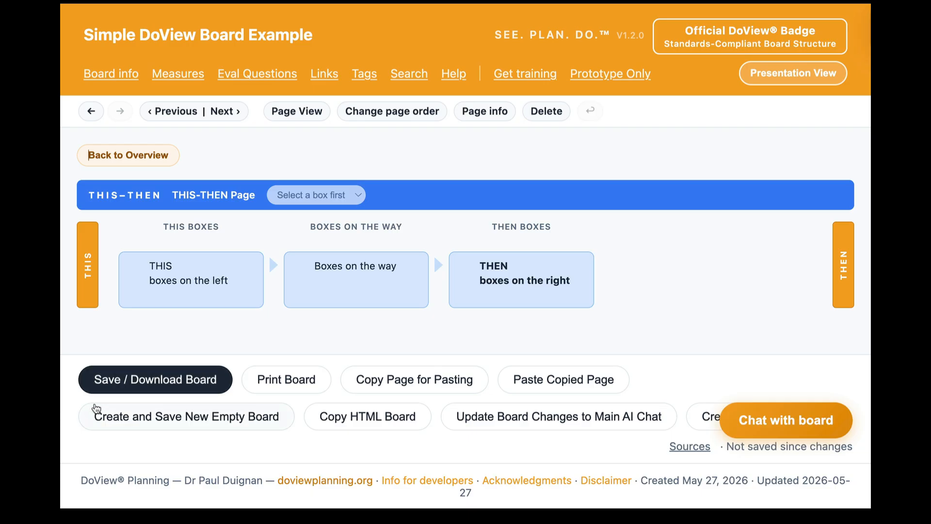
Review the options for saving or downloading the board and close them without saving
left_click(172, 383)
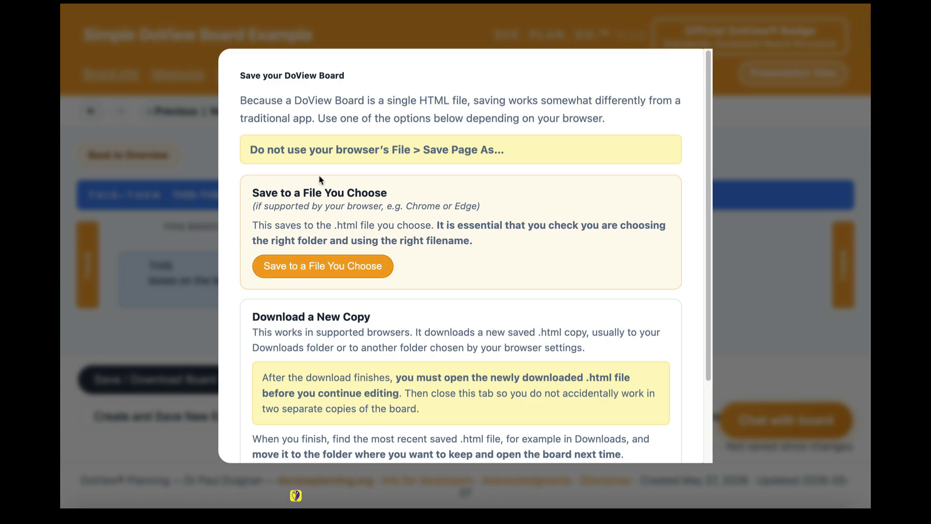
left_click(184, 380)
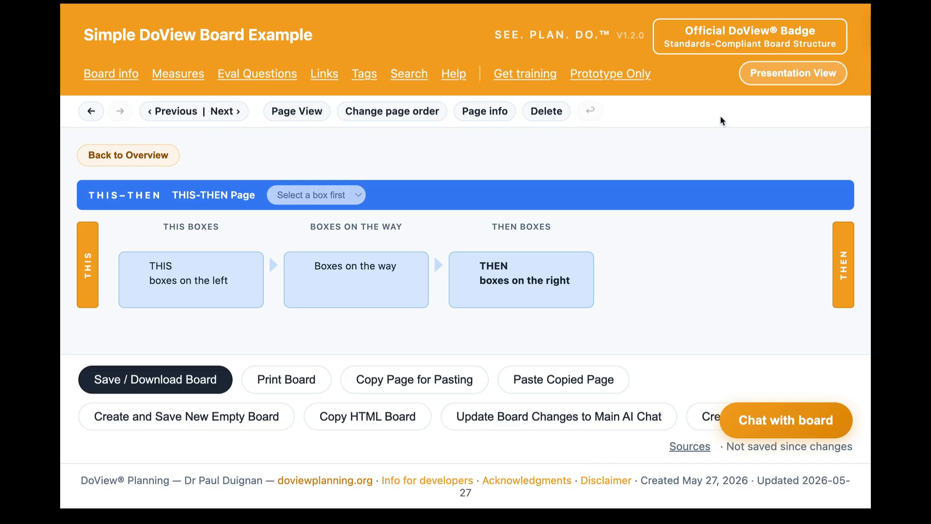
Preview the THIS-THEN Page in Presentation View and return to Normal View
left_click(787, 74)
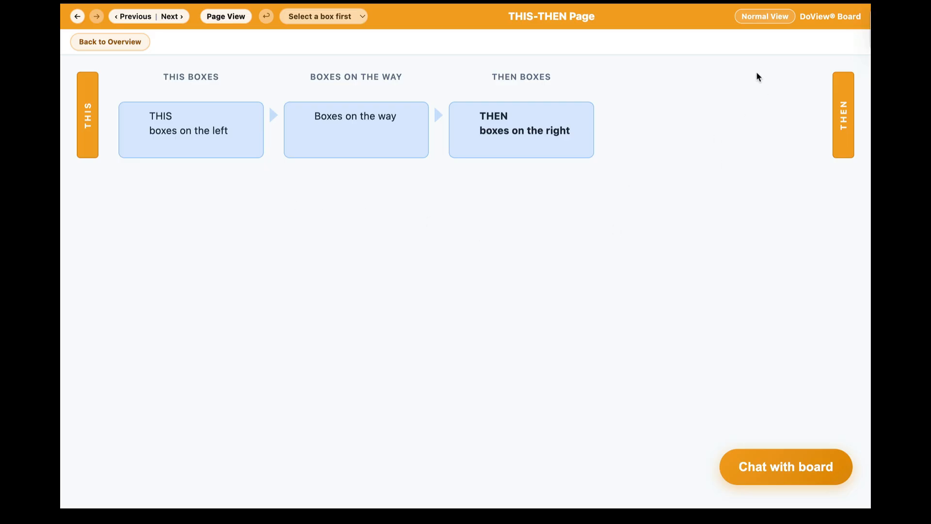
left_click(768, 18)
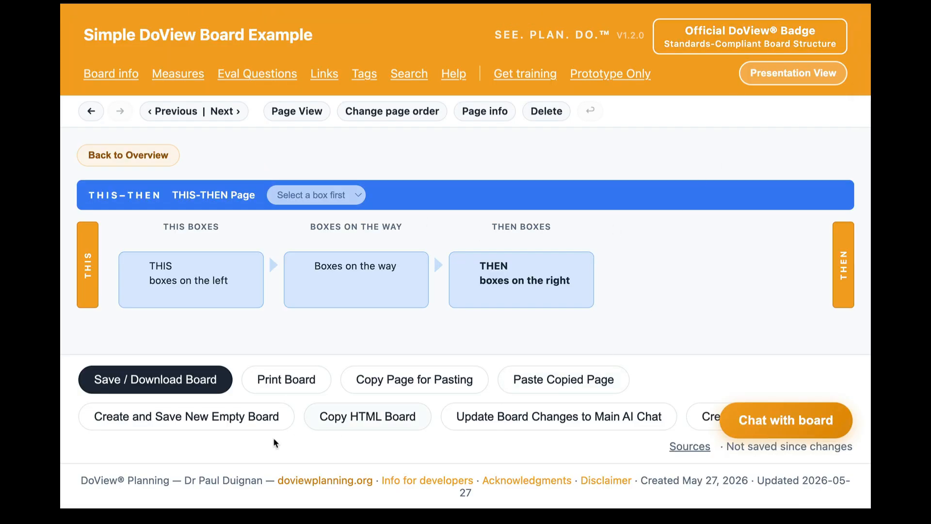